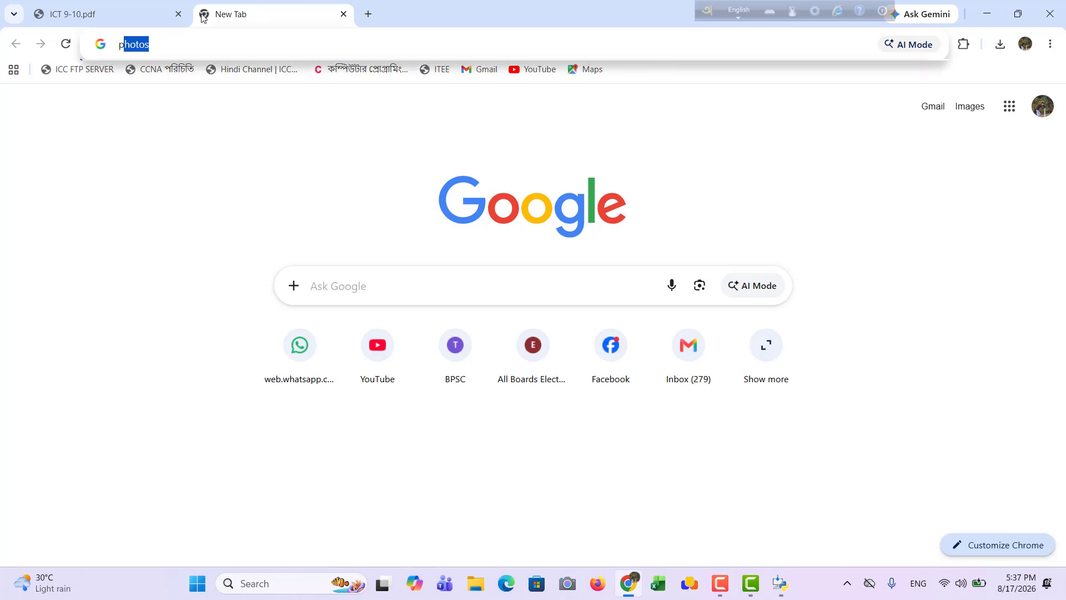
Step: Open python.org/downloads and download the standalone Python 3.14.7 installer for Windows
{"action": "type", "text": "on.org/downloads/"}
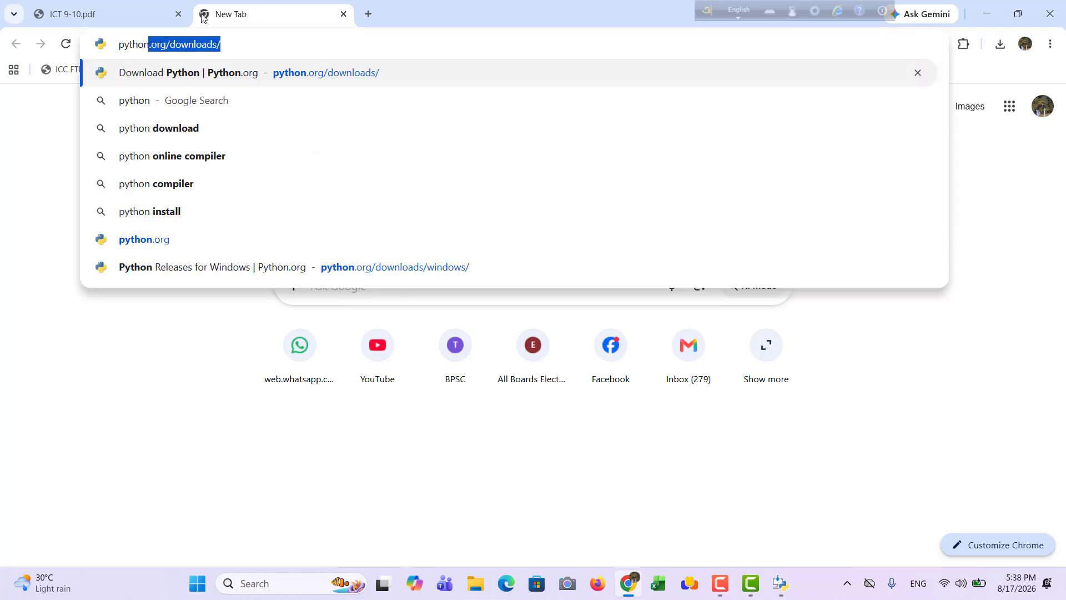
{"action": "left_click", "coordinate": [251, 41]}
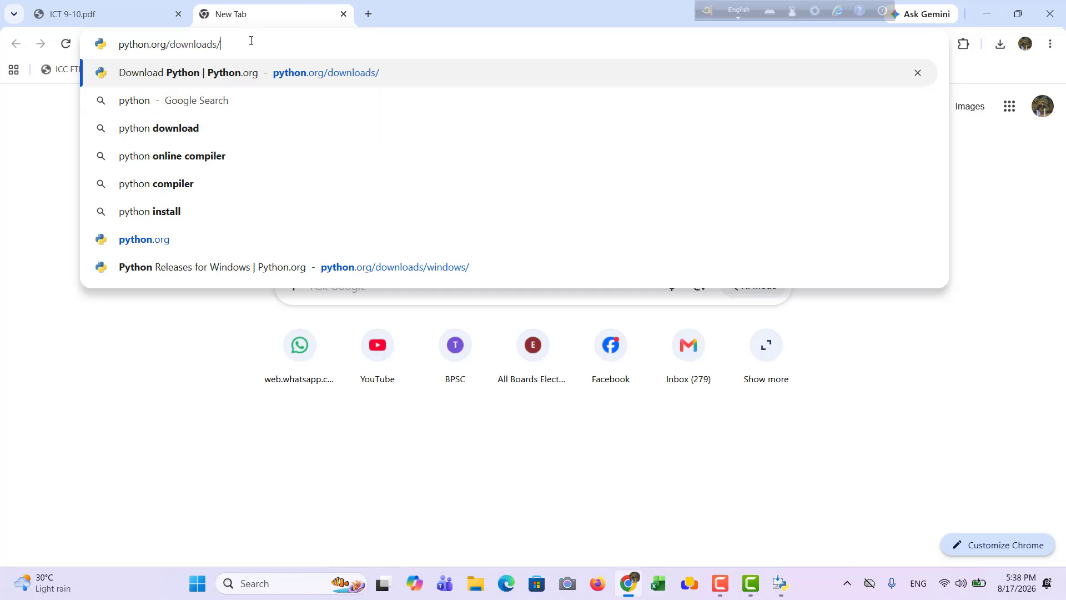
{"action": "key", "text": "Return"}
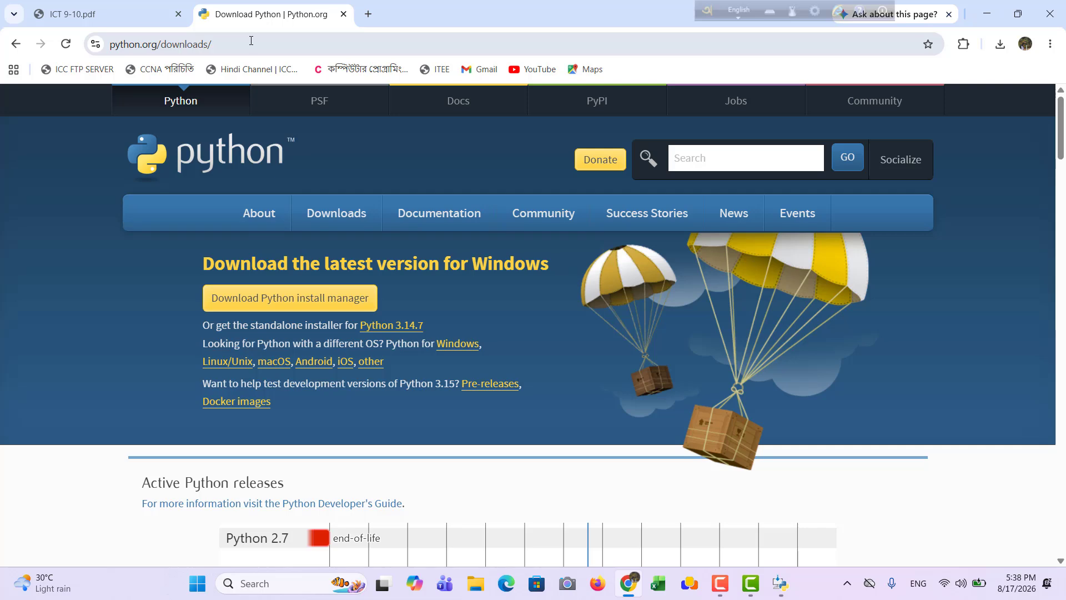
{"action": "mouse_move", "coordinate": [323, 218]}
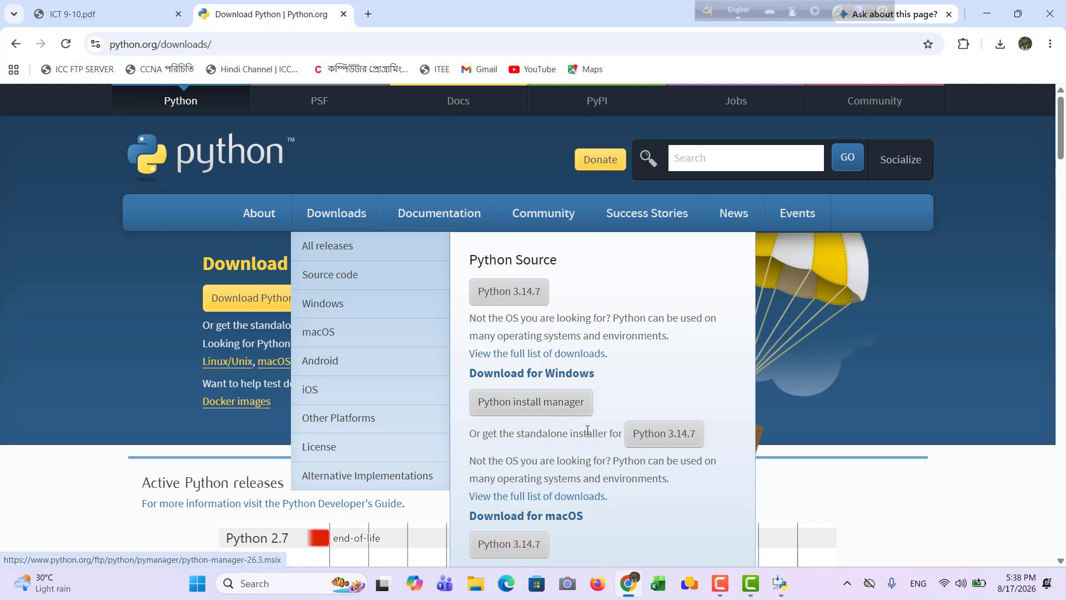
{"action": "left_click", "coordinate": [654, 438]}
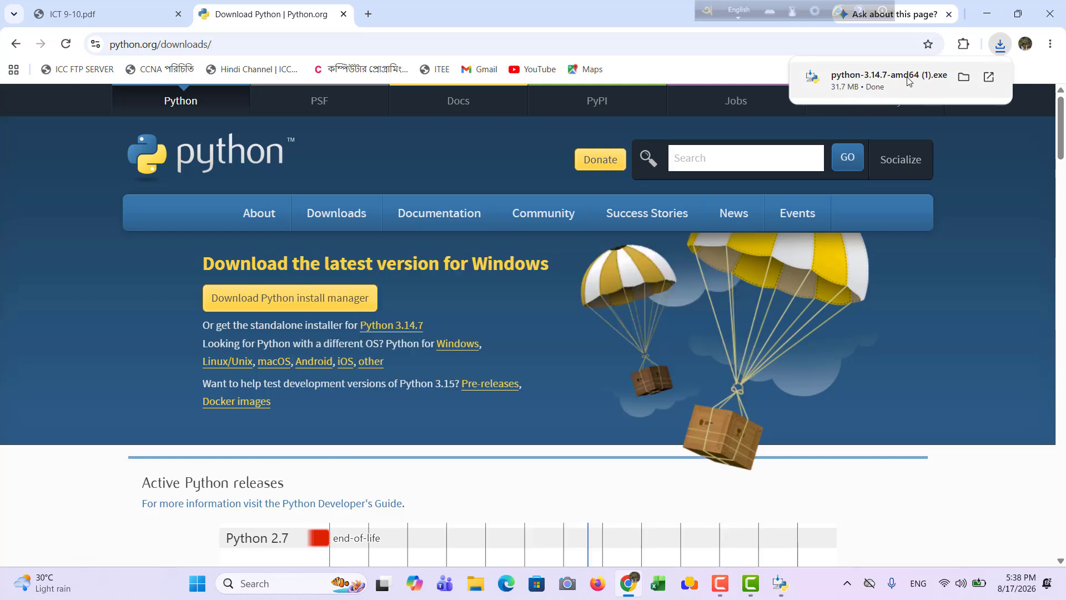
Step: Launch the downloaded Python 3.14.7 installer and move its window clear of the install instructions in ICT 9-10.pdf
{"action": "left_click", "coordinate": [908, 81]}
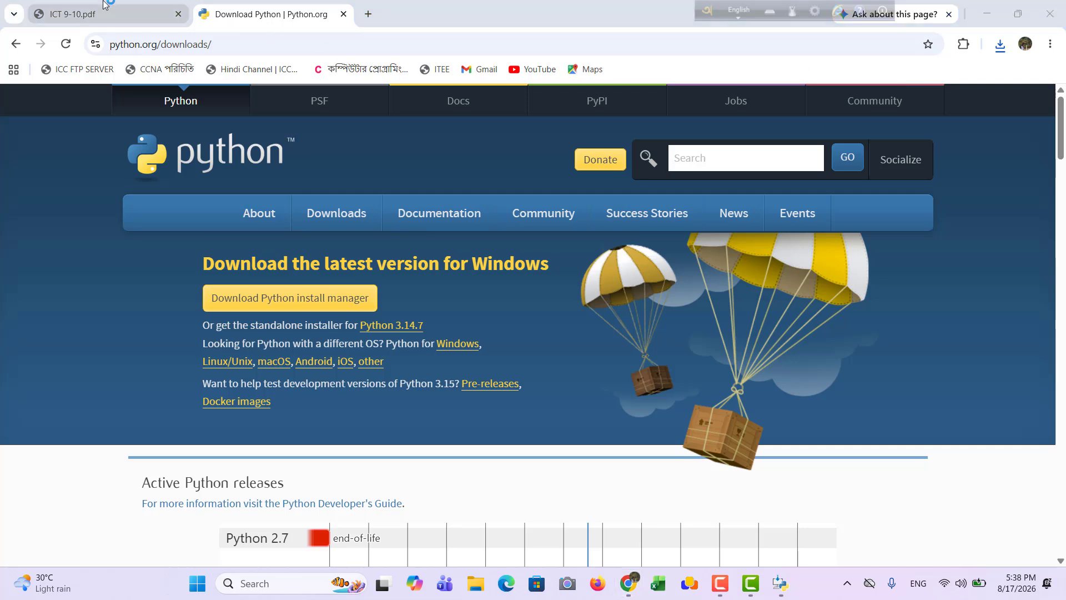
{"action": "left_click", "coordinate": [84, 14]}
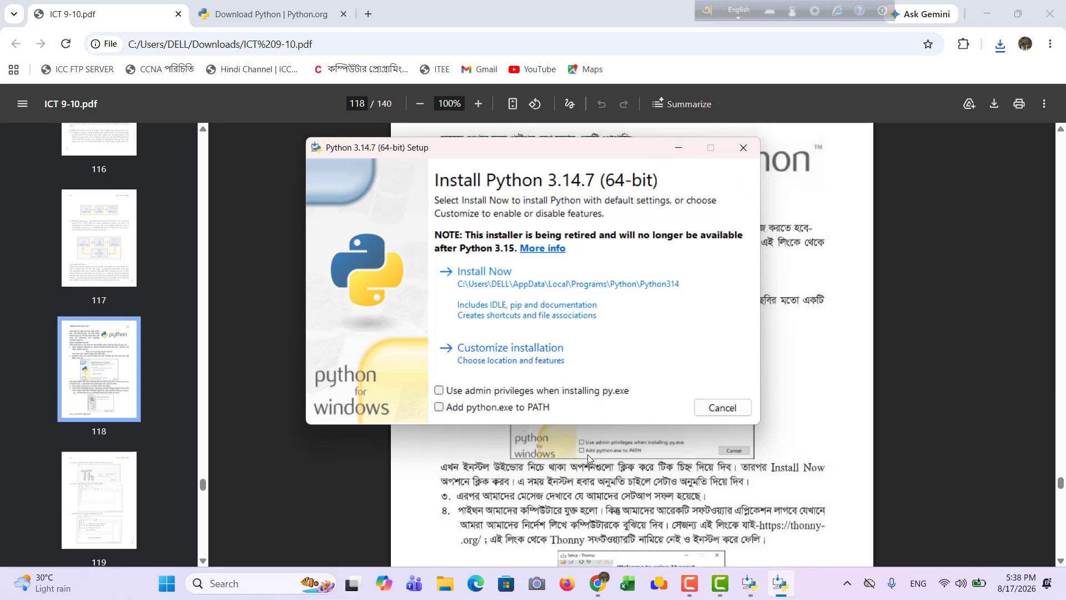
{"action": "left_click_drag", "start_coordinate": [519, 152], "coordinate": [249, 128]}
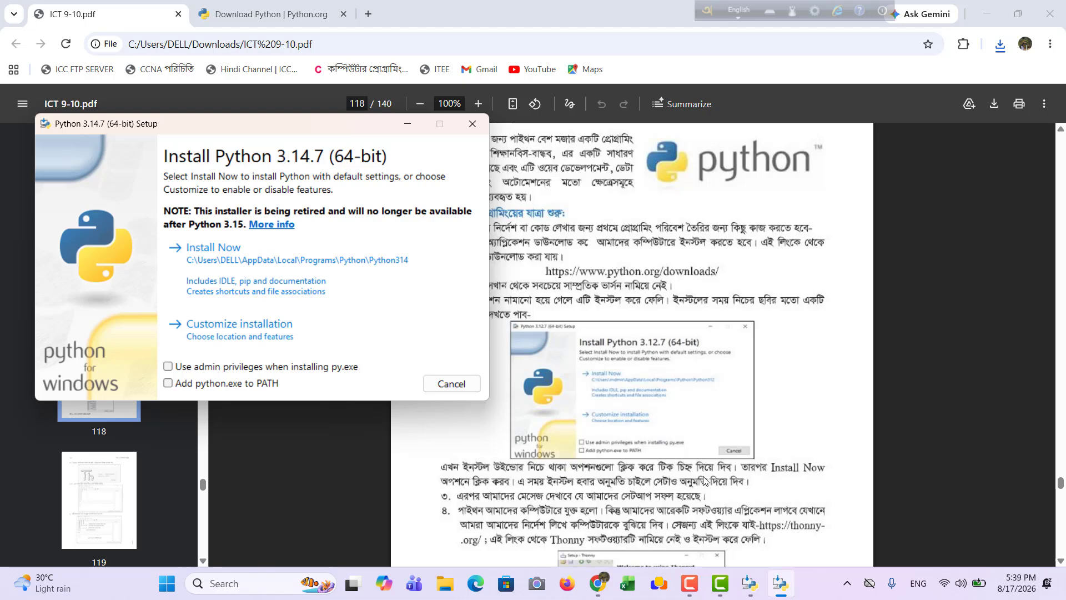
Step: Install Python with admin privileges for py.exe and python.exe added to PATH, and close the finished setup
{"action": "left_click", "coordinate": [171, 369]}
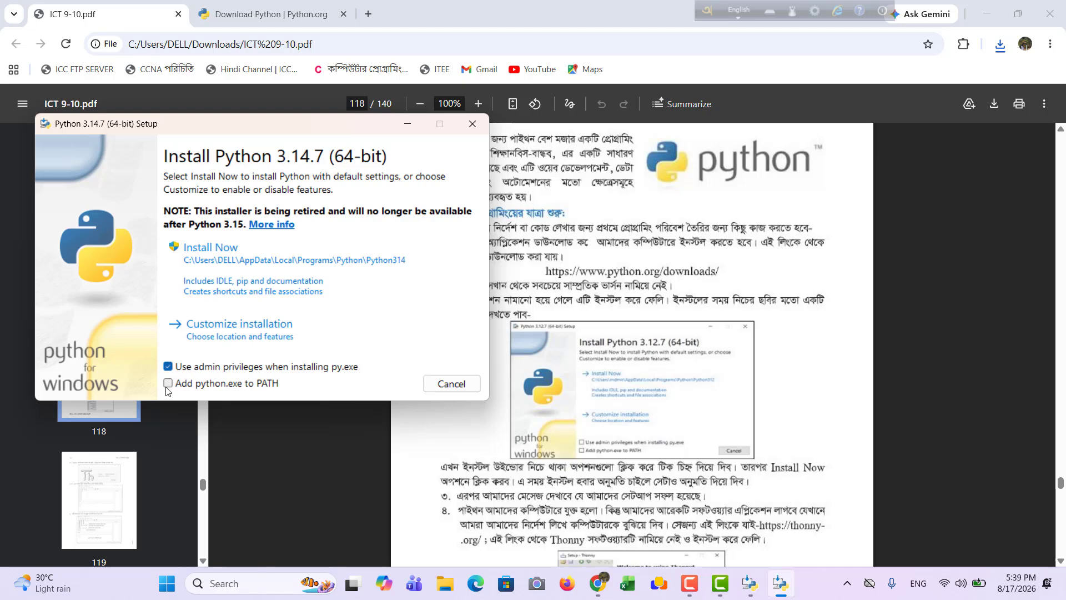
{"action": "left_click", "coordinate": [166, 387]}
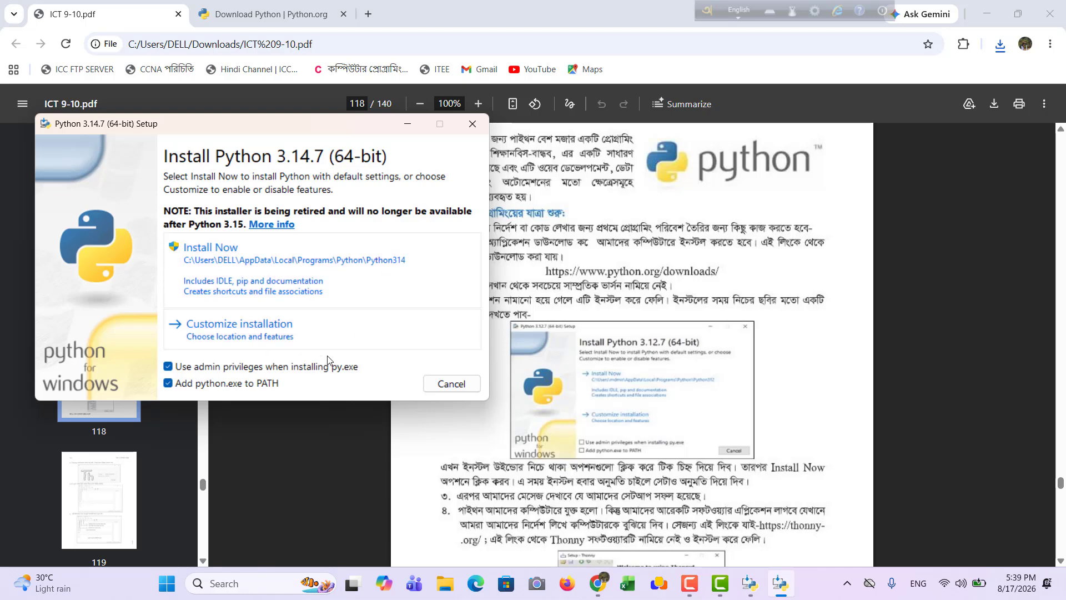
{"action": "left_click", "coordinate": [200, 246]}
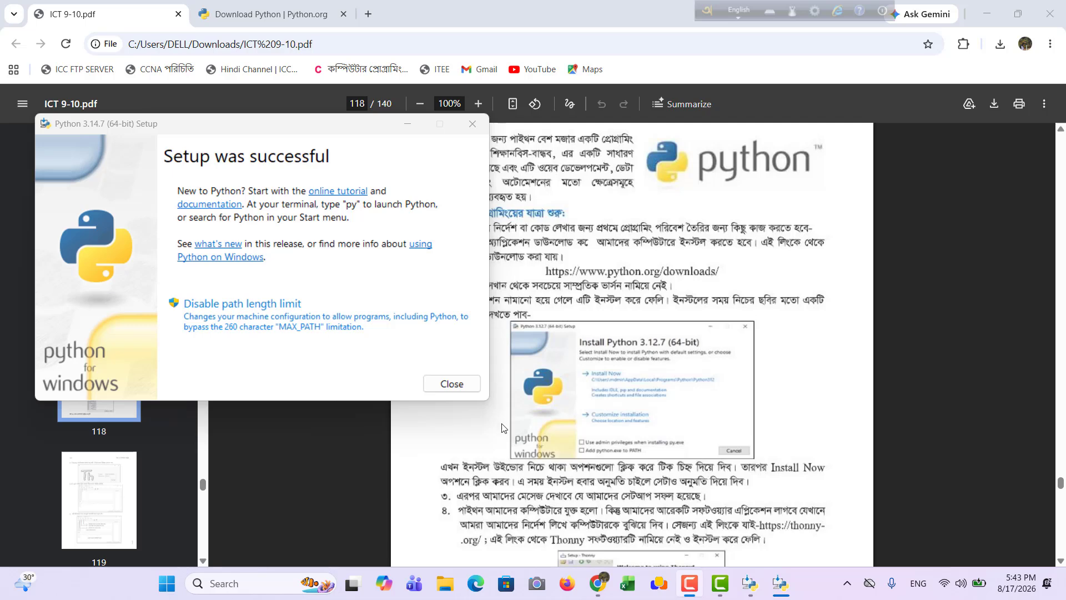
{"action": "left_click", "coordinate": [451, 384]}
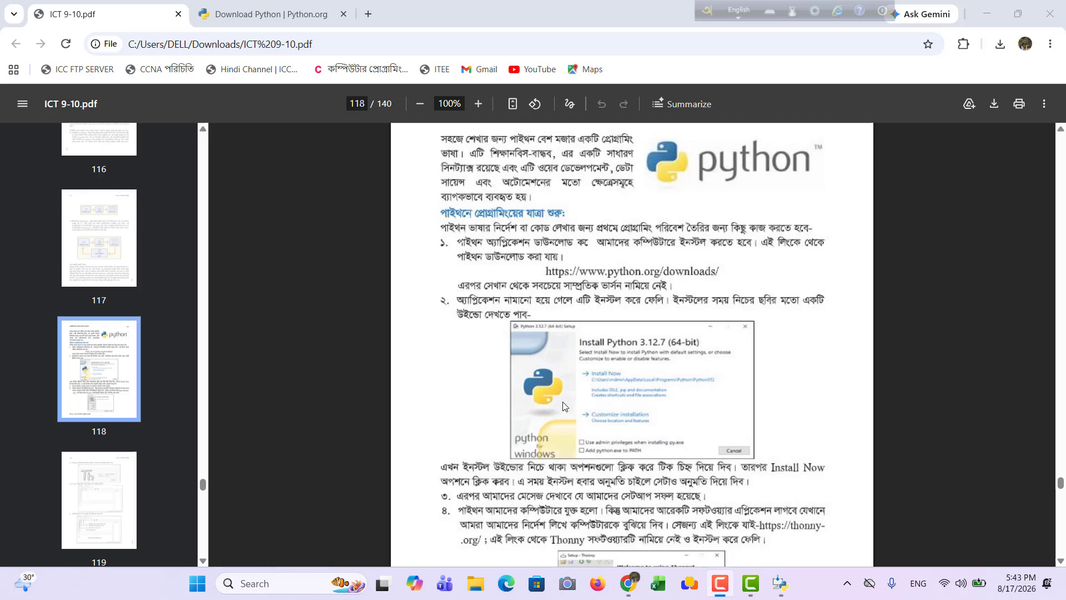
Step: Search the web for "thonny" in a new browser tab and open the official thonny.org site
{"action": "left_click", "coordinate": [1062, 563]}
{"action": "scroll", "coordinate": [1062, 562], "scroll_direction": "down", "scroll_amount": 5}
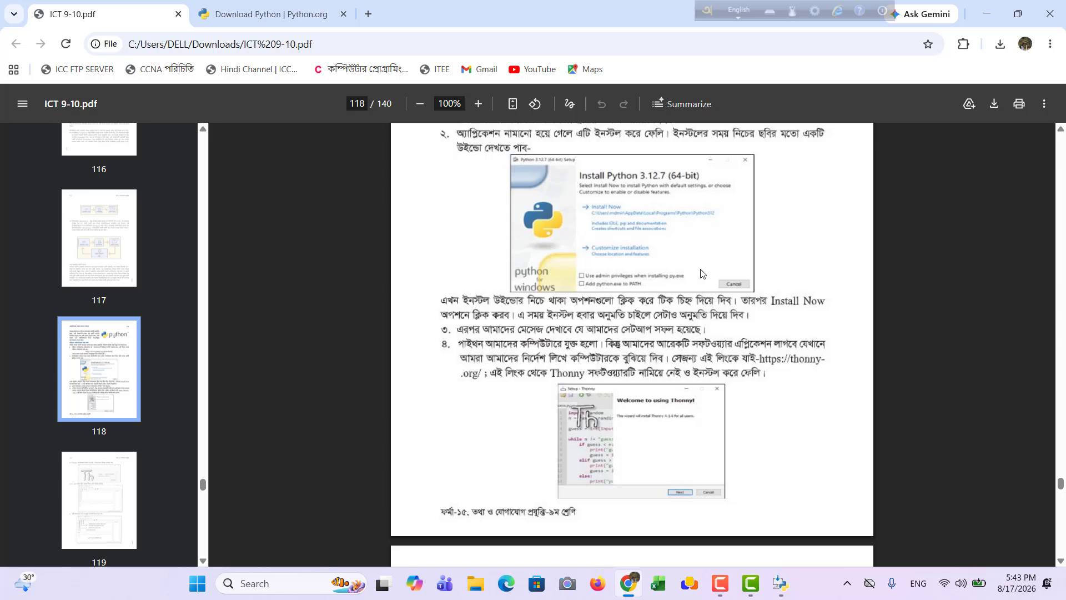
{"action": "left_click", "coordinate": [369, 14]}
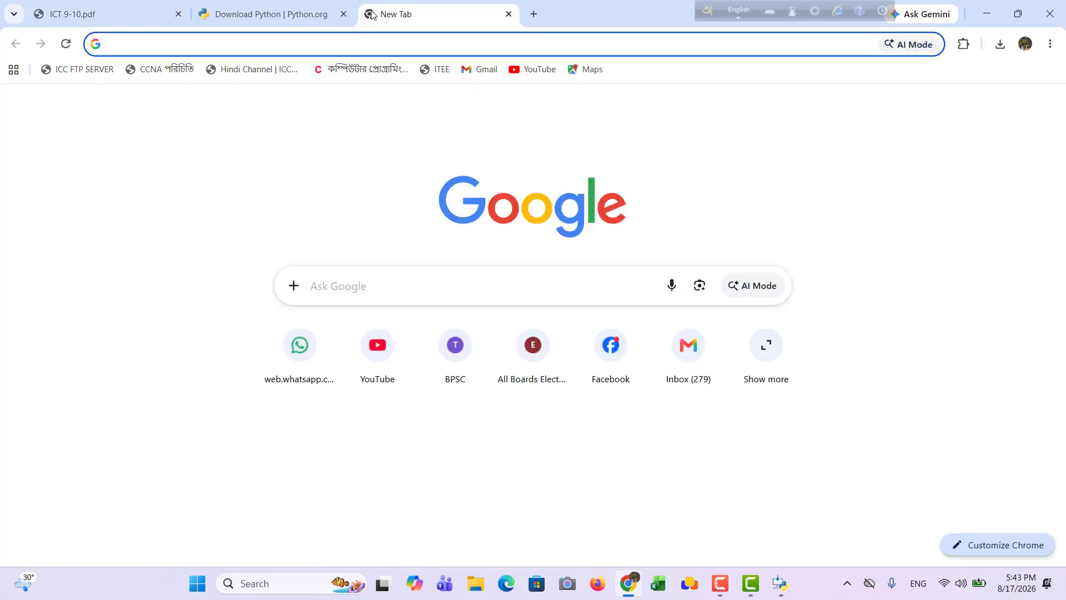
{"action": "type", "text": "tho"}
{"action": "type", "text": "nny"}
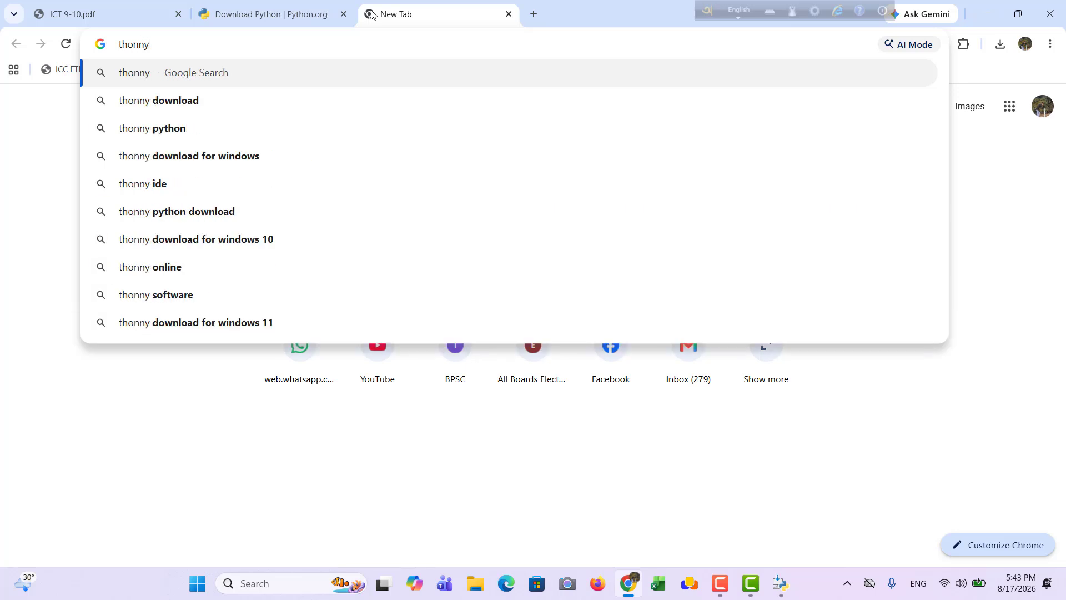
{"action": "key", "text": "Return"}
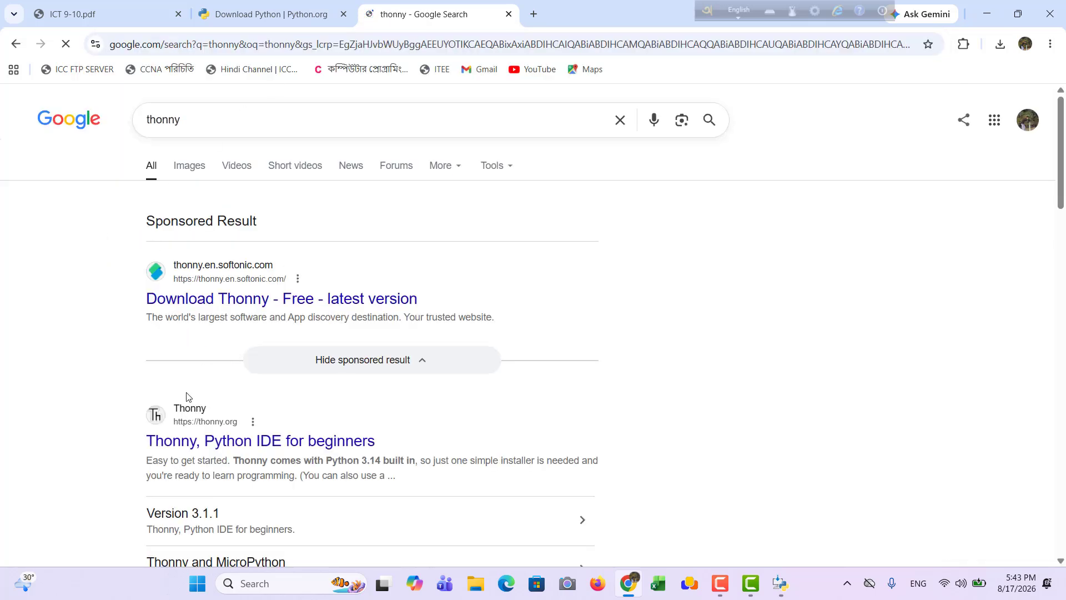
{"action": "left_click", "coordinate": [238, 447]}
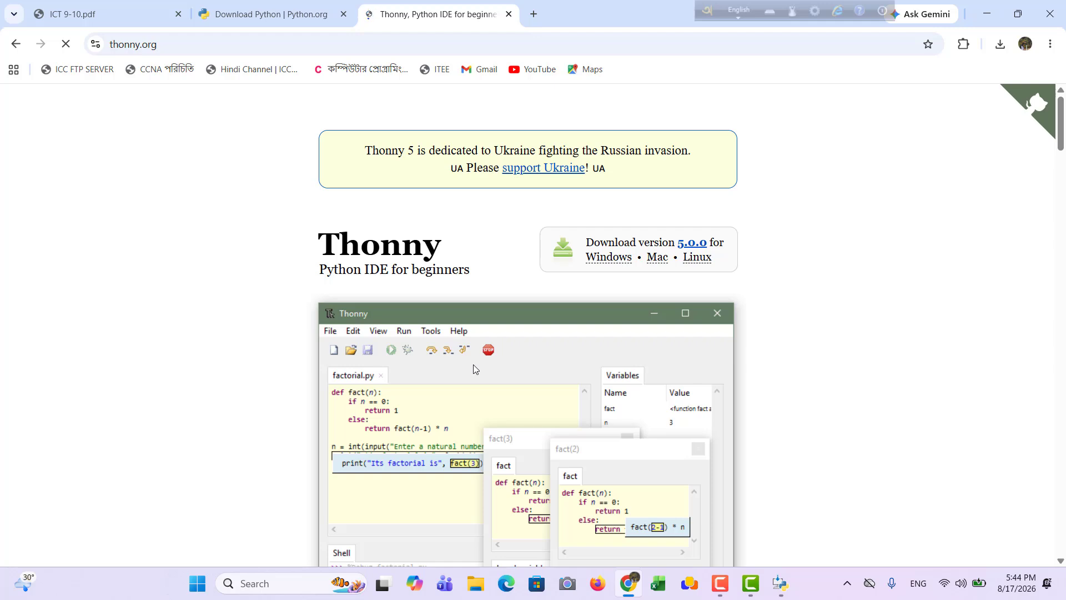
Step: Download the recommended Windows installer thonny-5.0.0-x64.exe
{"action": "mouse_move", "coordinate": [609, 257]}
{"action": "left_click_drag", "start_coordinate": [1061, 127], "coordinate": [996, 128]}
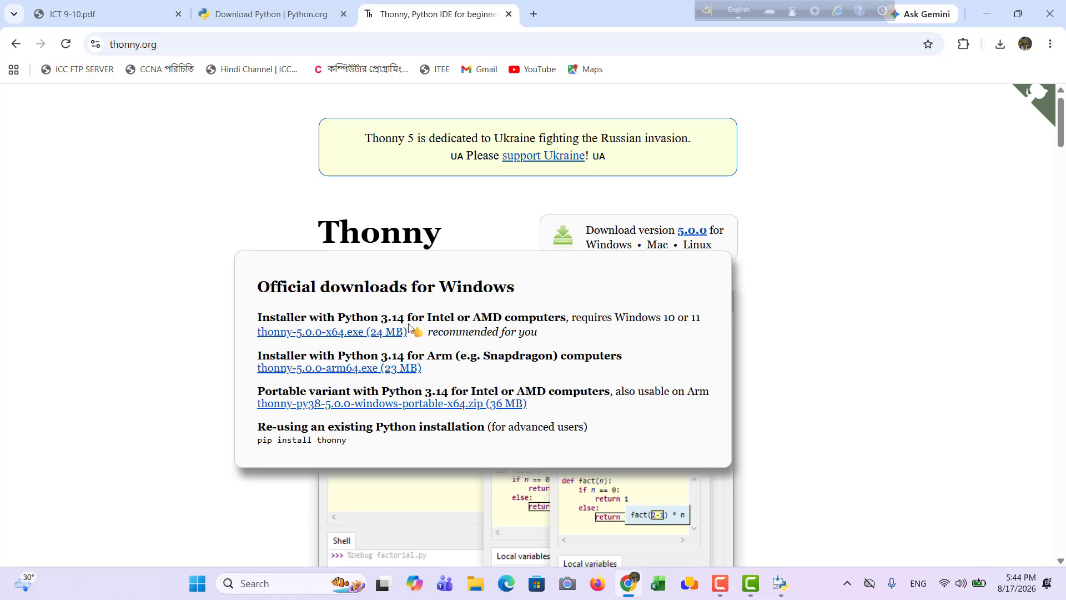
{"action": "left_click", "coordinate": [331, 337]}
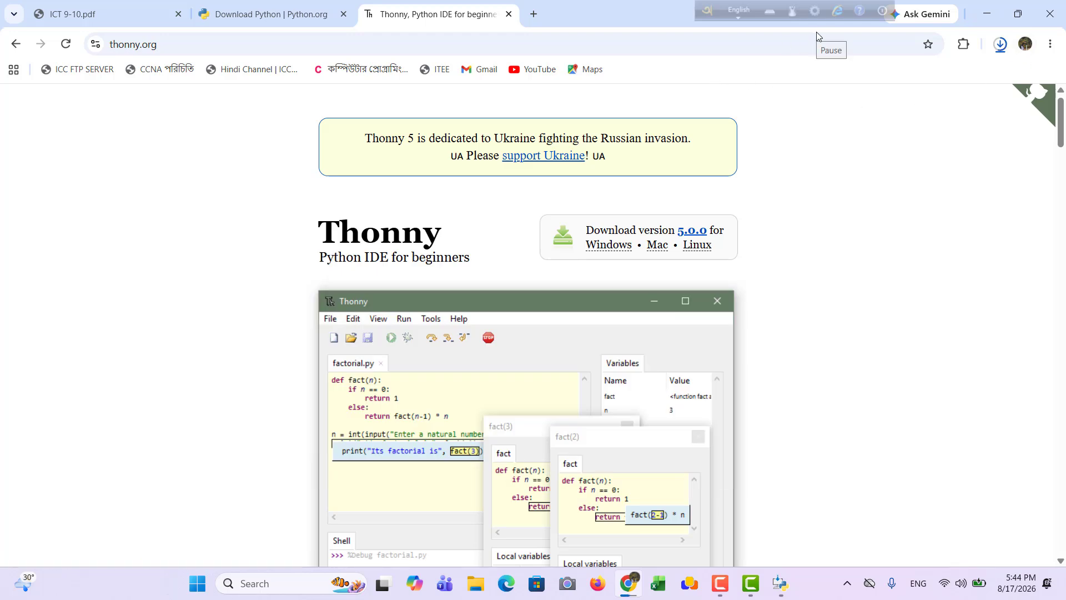
Step: Return to ICT 9-10.pdf, launch the downloaded thonny-5.0.0-x64.exe and choose to install it for the current user only
{"action": "key", "text": "ctrl+1"}
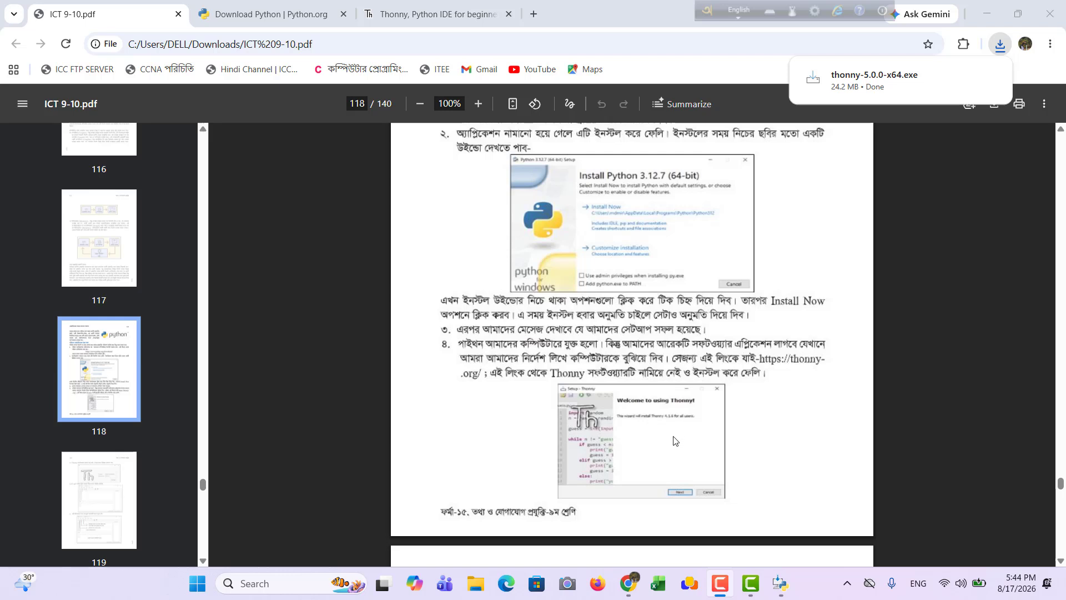
{"action": "left_click", "coordinate": [1062, 560]}
{"action": "left_click_drag", "start_coordinate": [1062, 561], "coordinate": [1062, 562]}
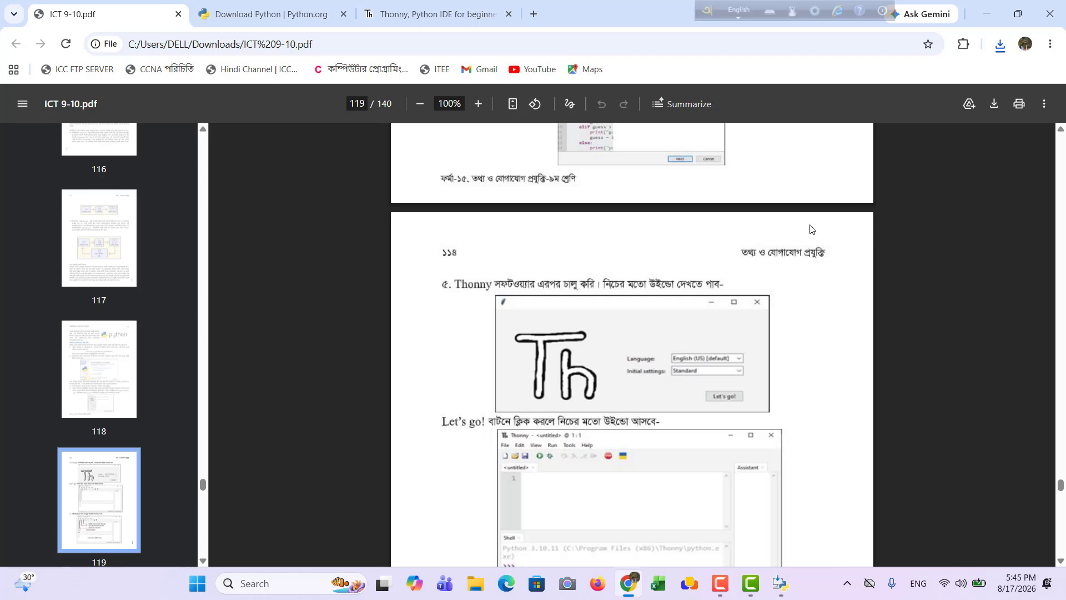
{"action": "left_click", "coordinate": [1000, 44]}
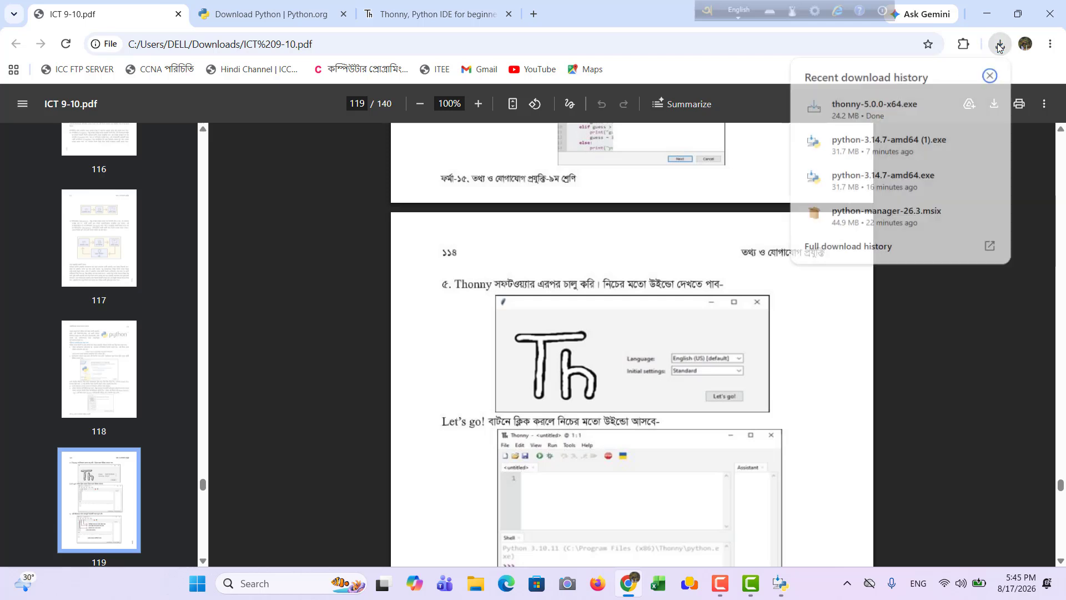
{"action": "left_click", "coordinate": [850, 114]}
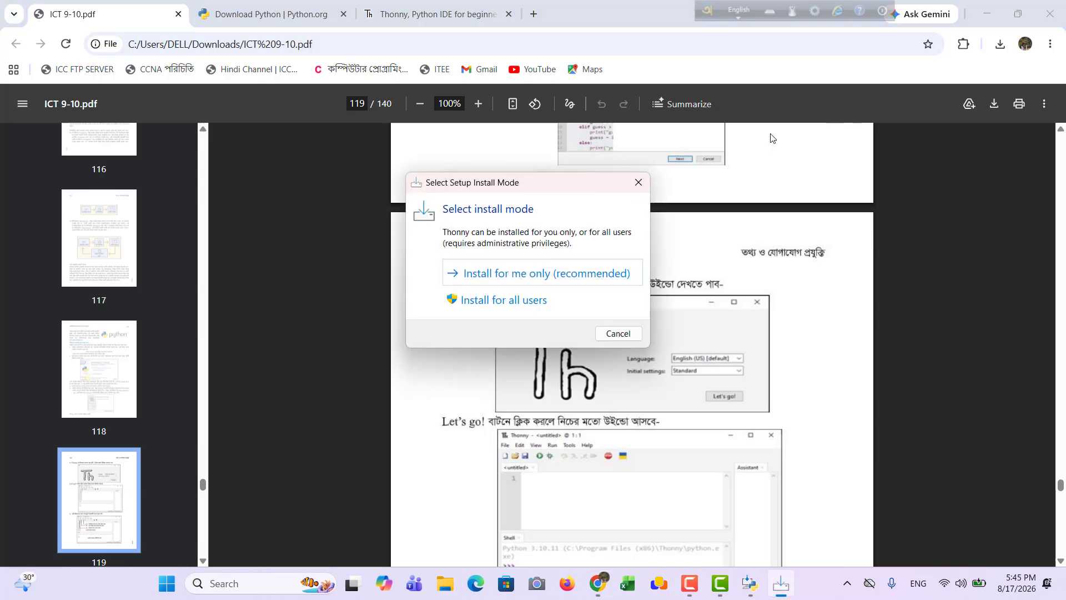
{"action": "left_click", "coordinate": [579, 281]}
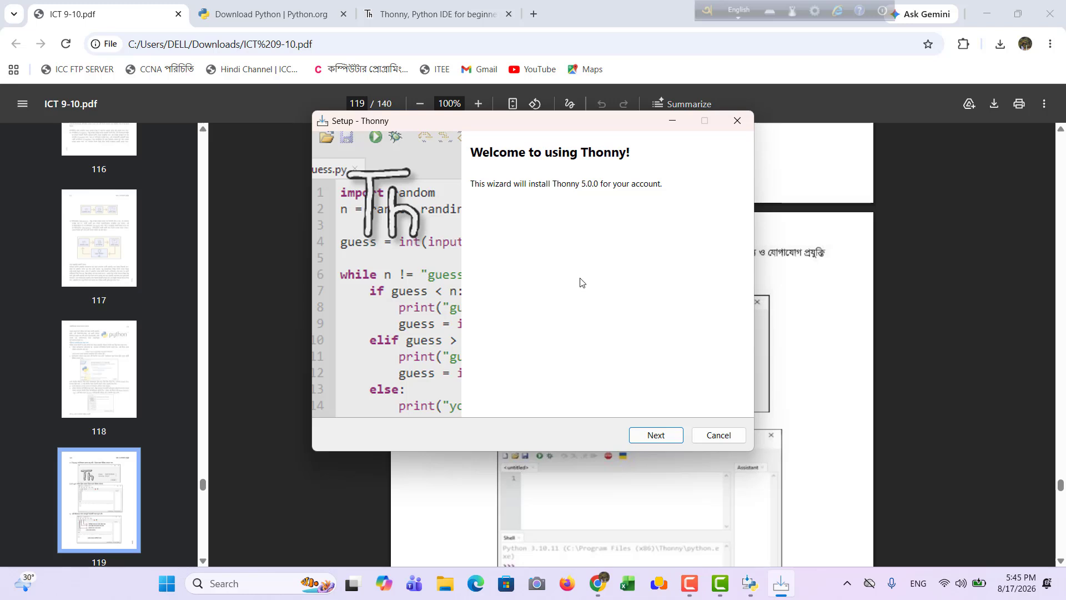
Step: Install Thonny with the license accepted, the default destination and Start Menu folder and no desktop icon, and finish the setup
{"action": "left_click", "coordinate": [653, 439]}
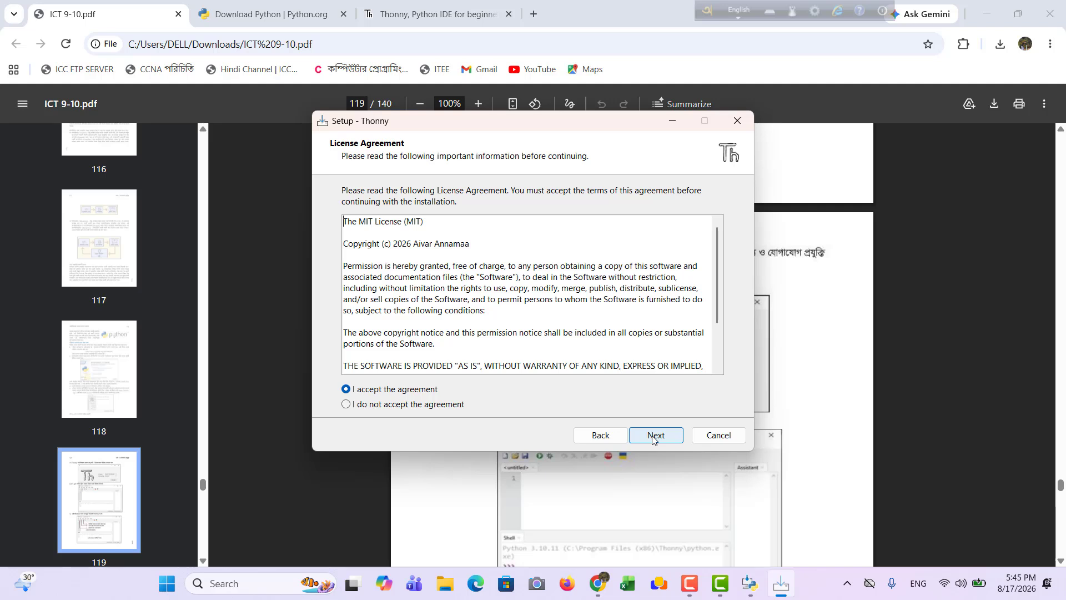
{"action": "left_click", "coordinate": [653, 439]}
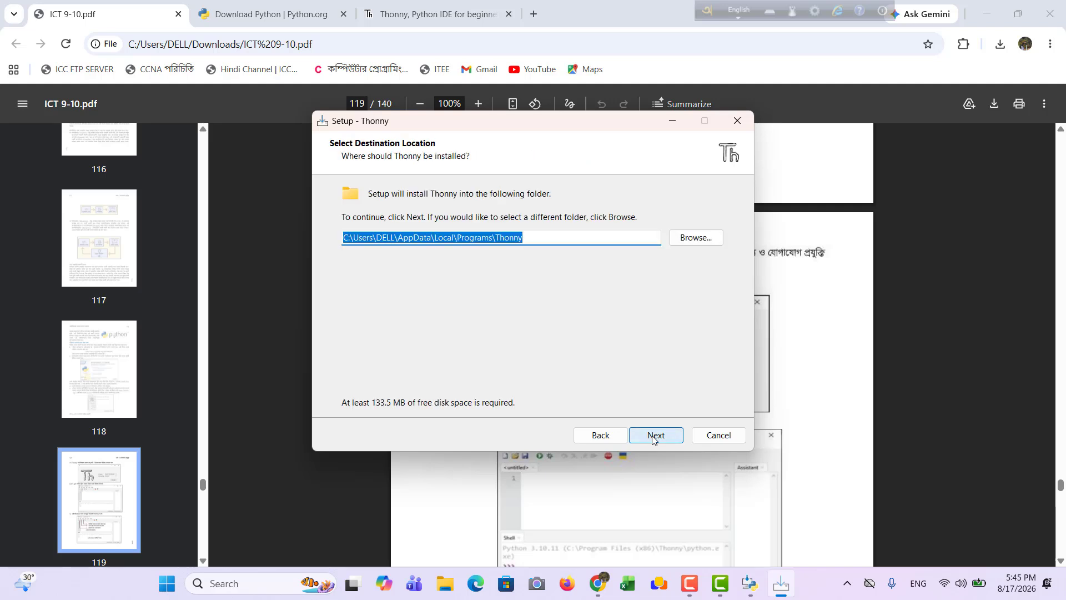
{"action": "left_click", "coordinate": [653, 439]}
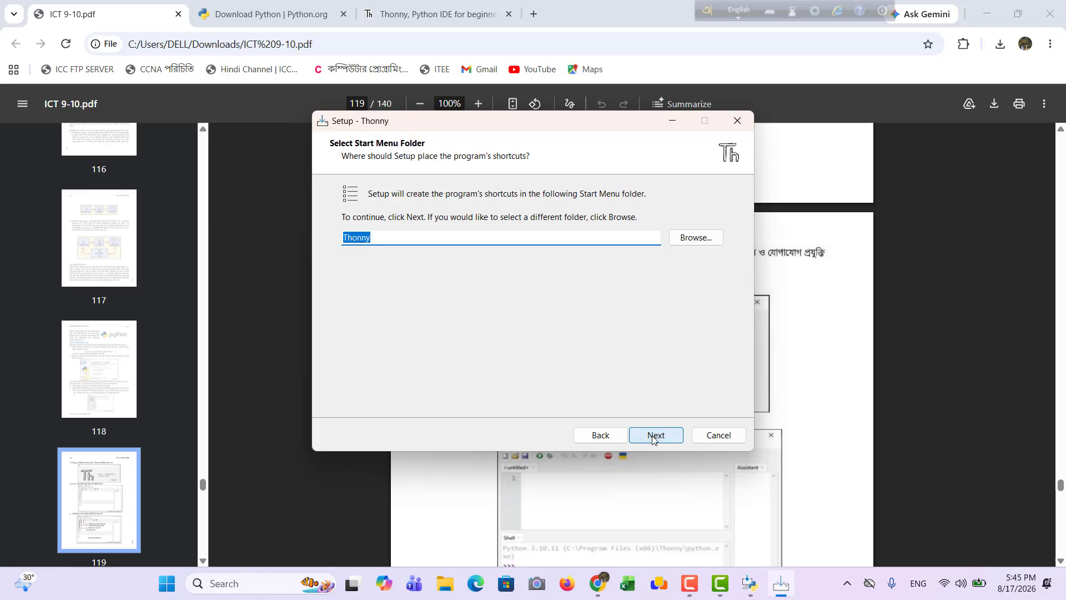
{"action": "left_click", "coordinate": [653, 439]}
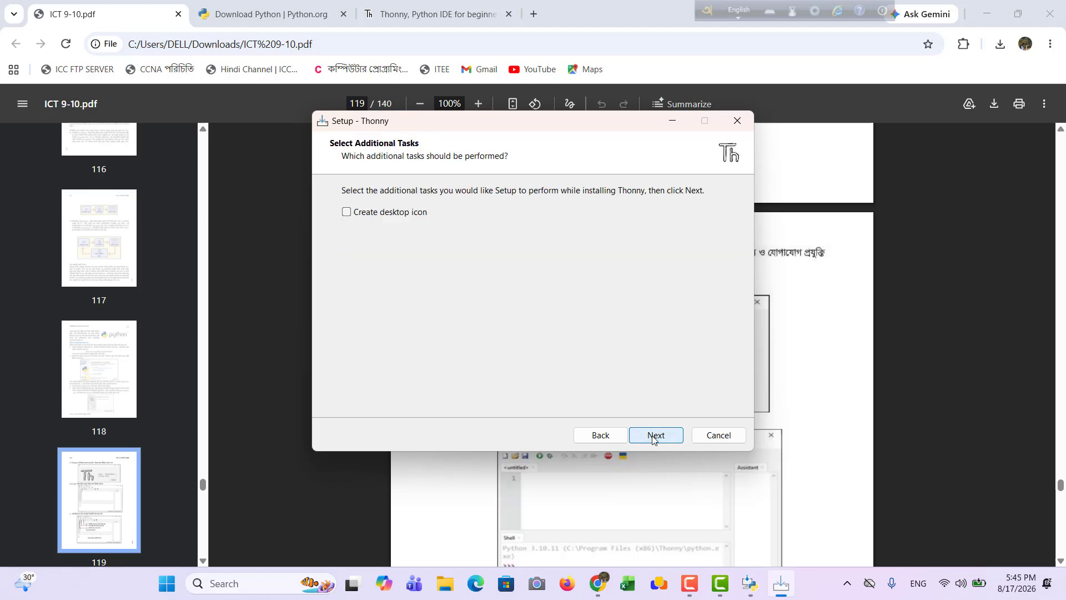
{"action": "left_click", "coordinate": [653, 439]}
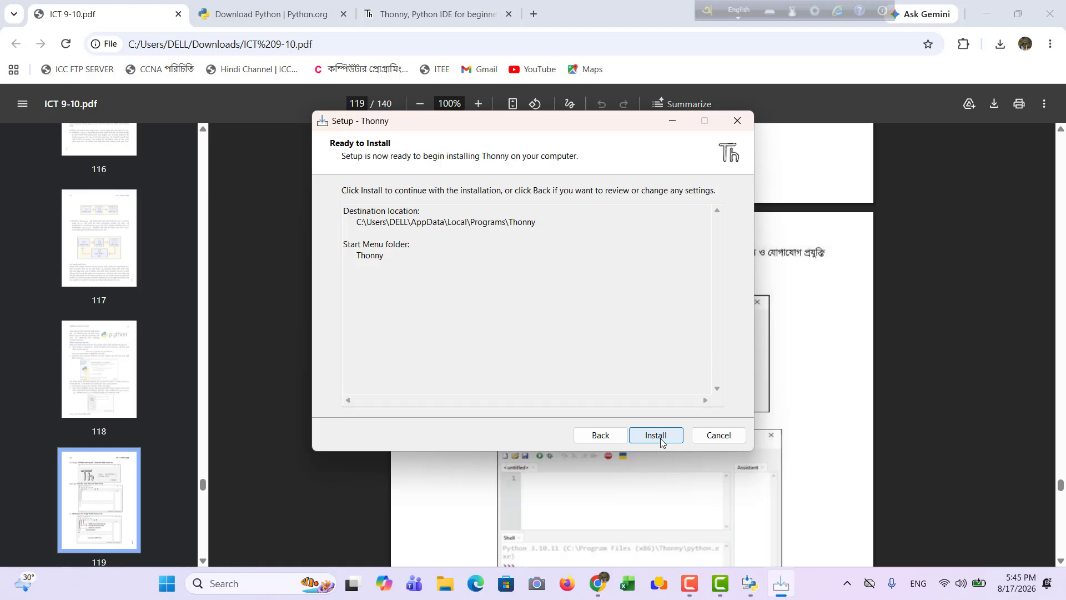
{"action": "left_click", "coordinate": [661, 439]}
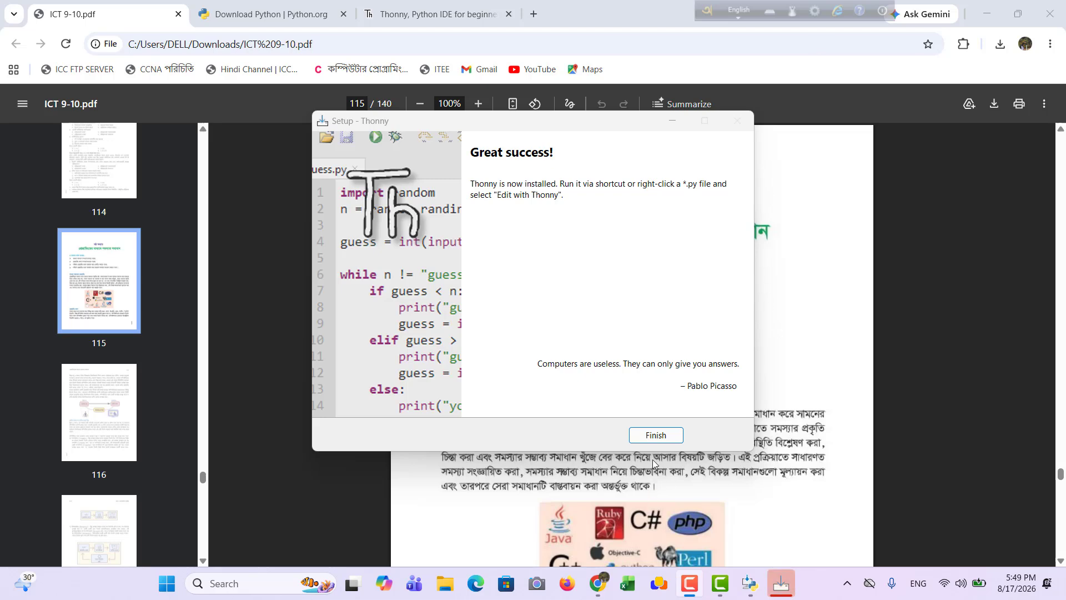
{"action": "left_click", "coordinate": [654, 436]}
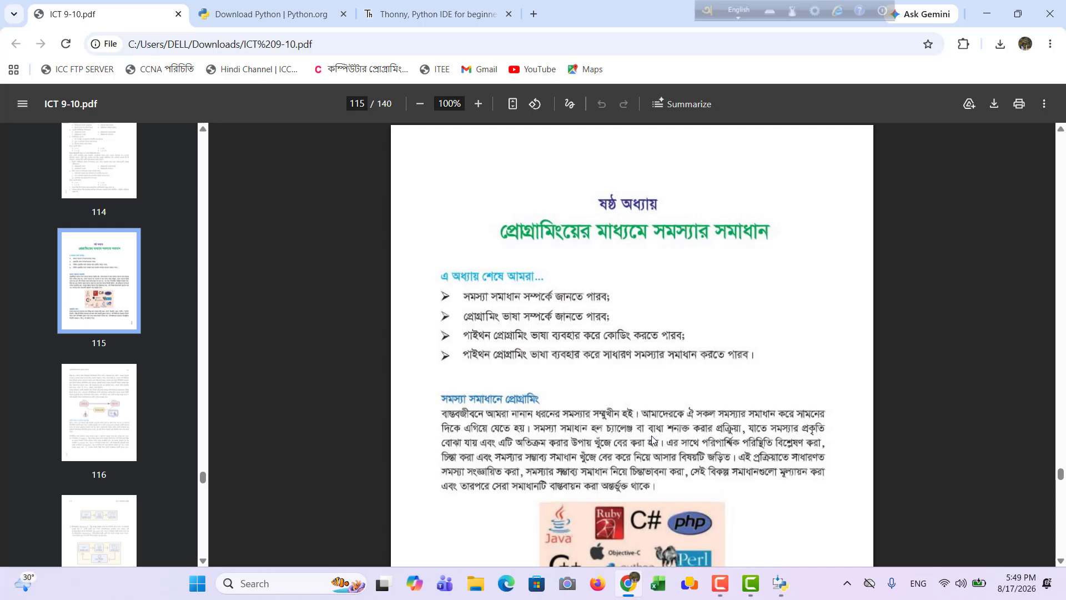